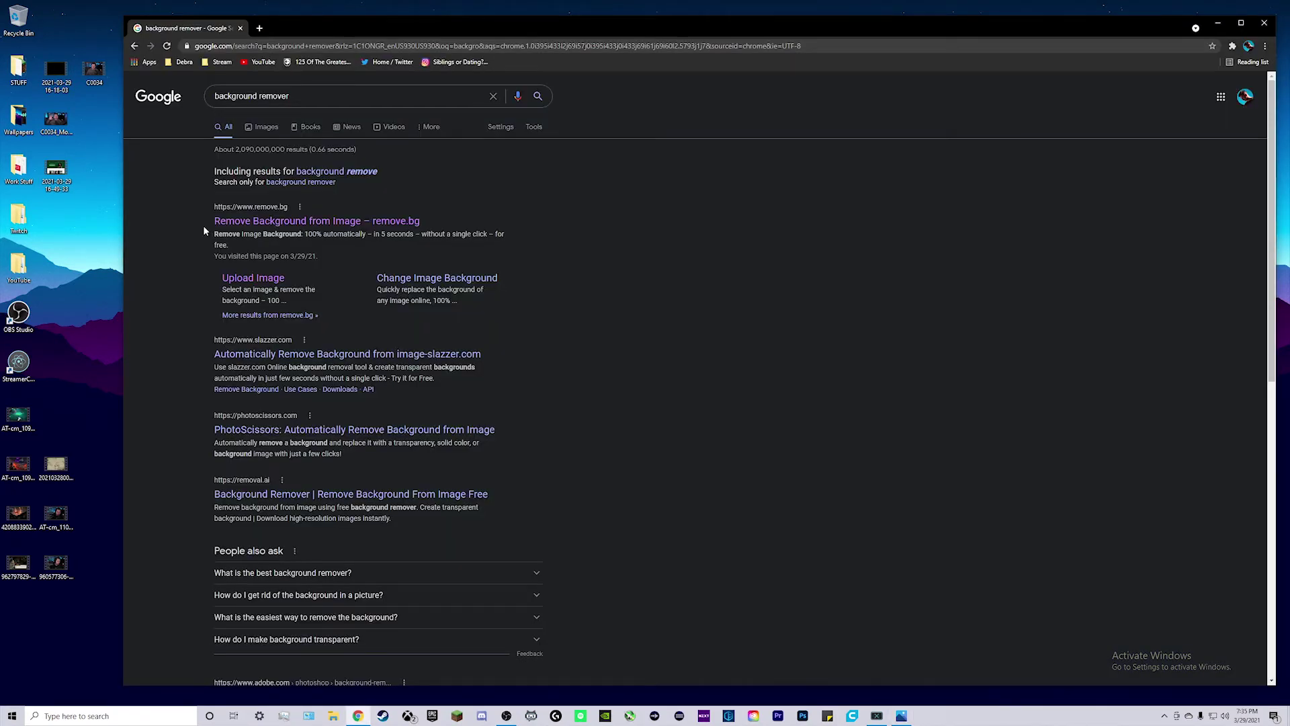
Open the remove.bg website and upload the C0034_Moment photo to remove its background.
left_click(329, 222)
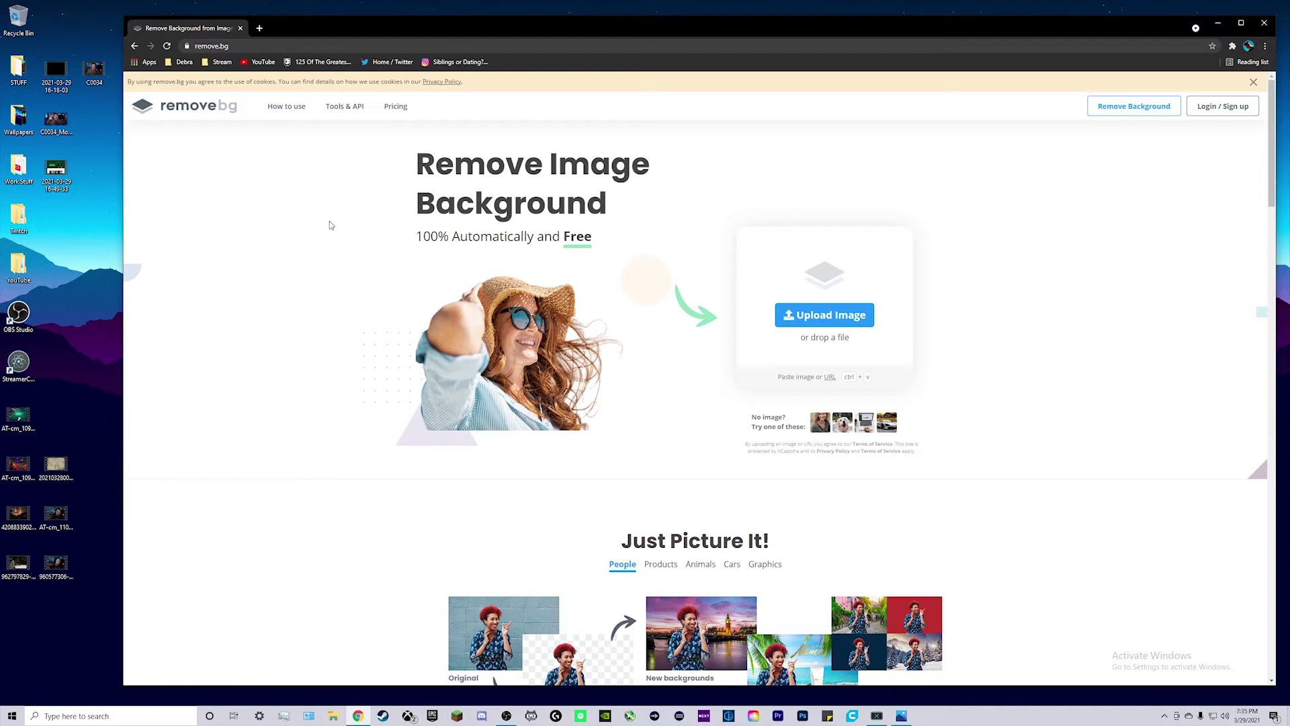
left_click(861, 318)
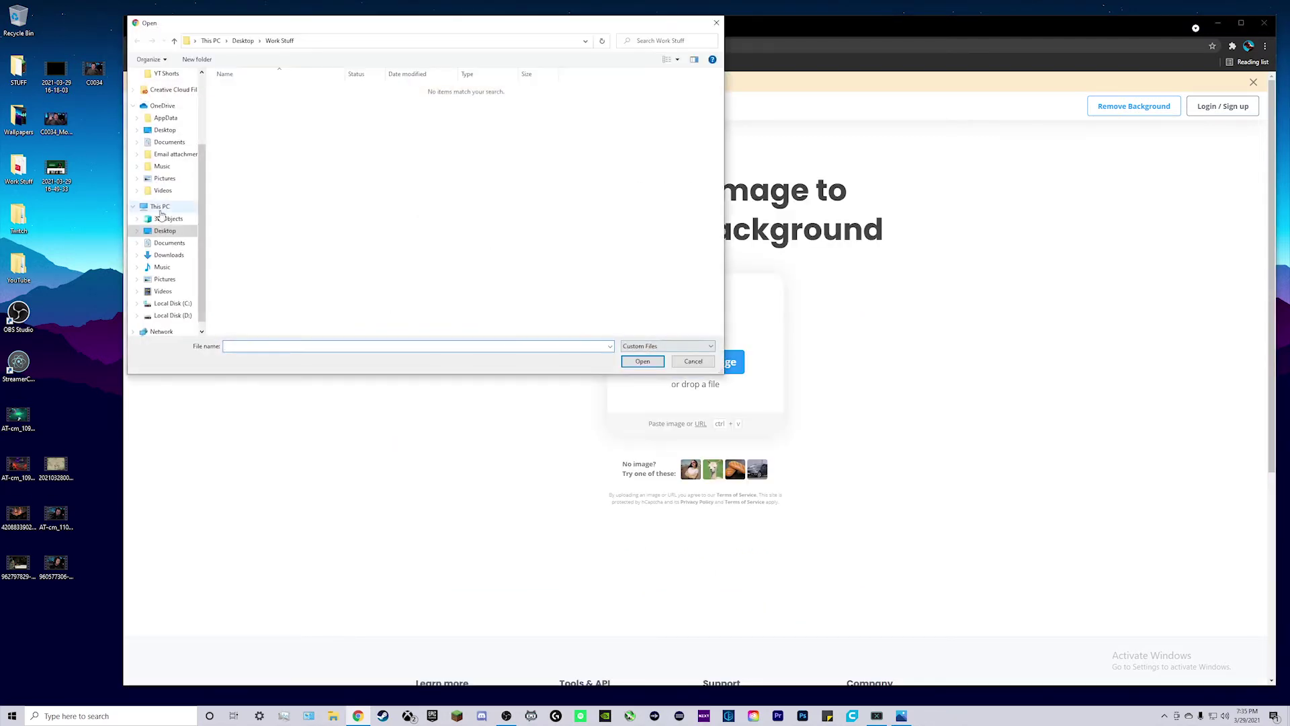
left_click(165, 93)
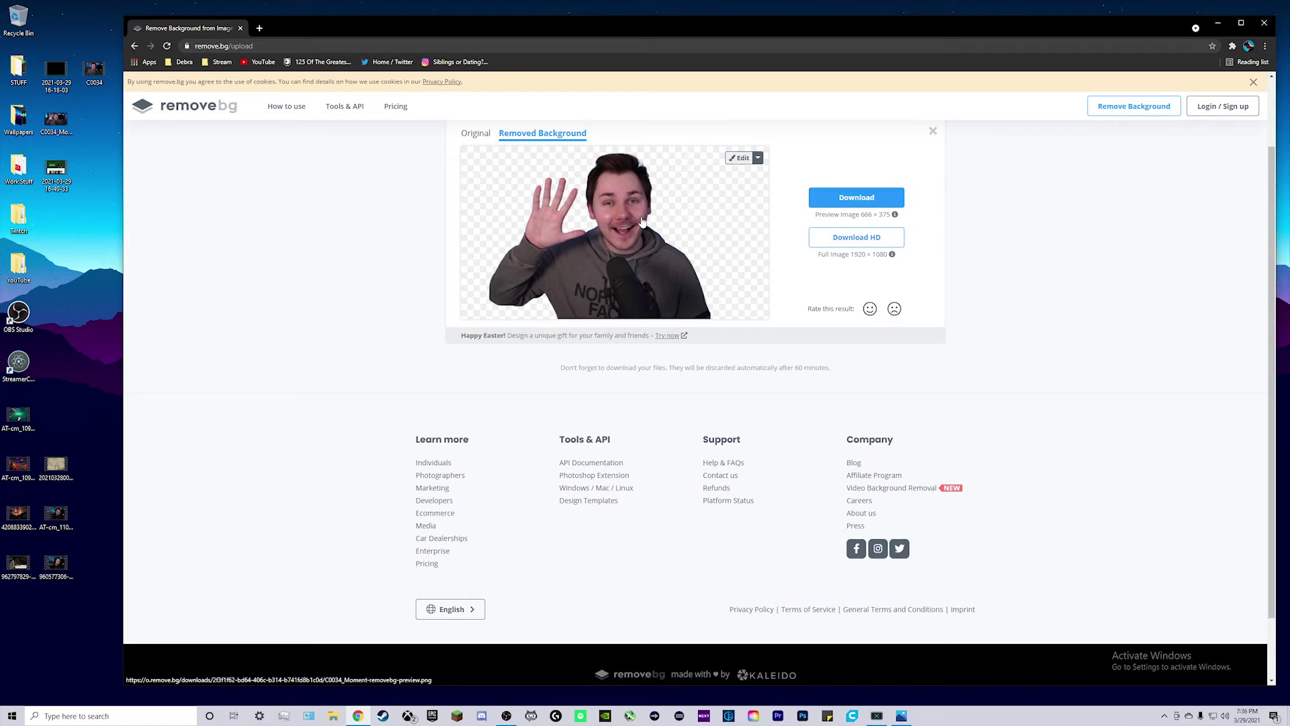
Open the cutout in the image editor and examine its edges around the hand, head and shoulders up close.
left_click(742, 160)
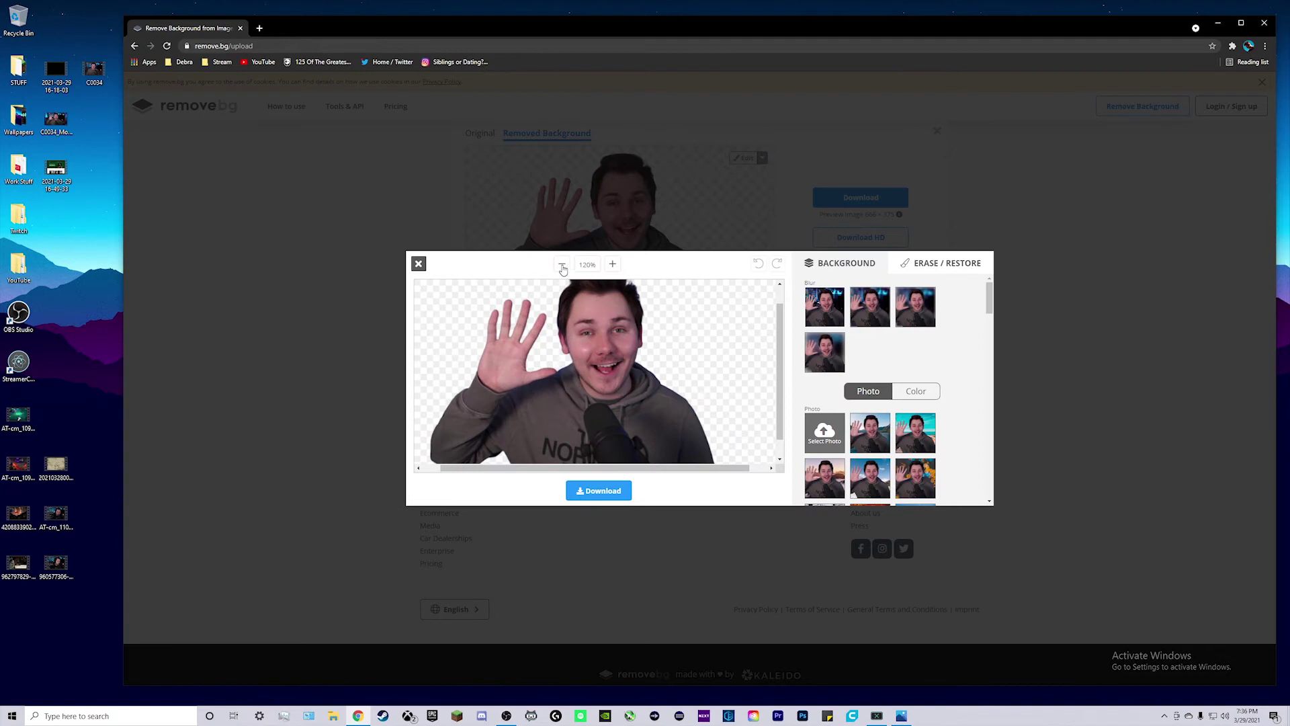
left_click(562, 264)
left_click(613, 265)
left_click(613, 265)
left_click(613, 264)
left_click(613, 264)
left_click(613, 264)
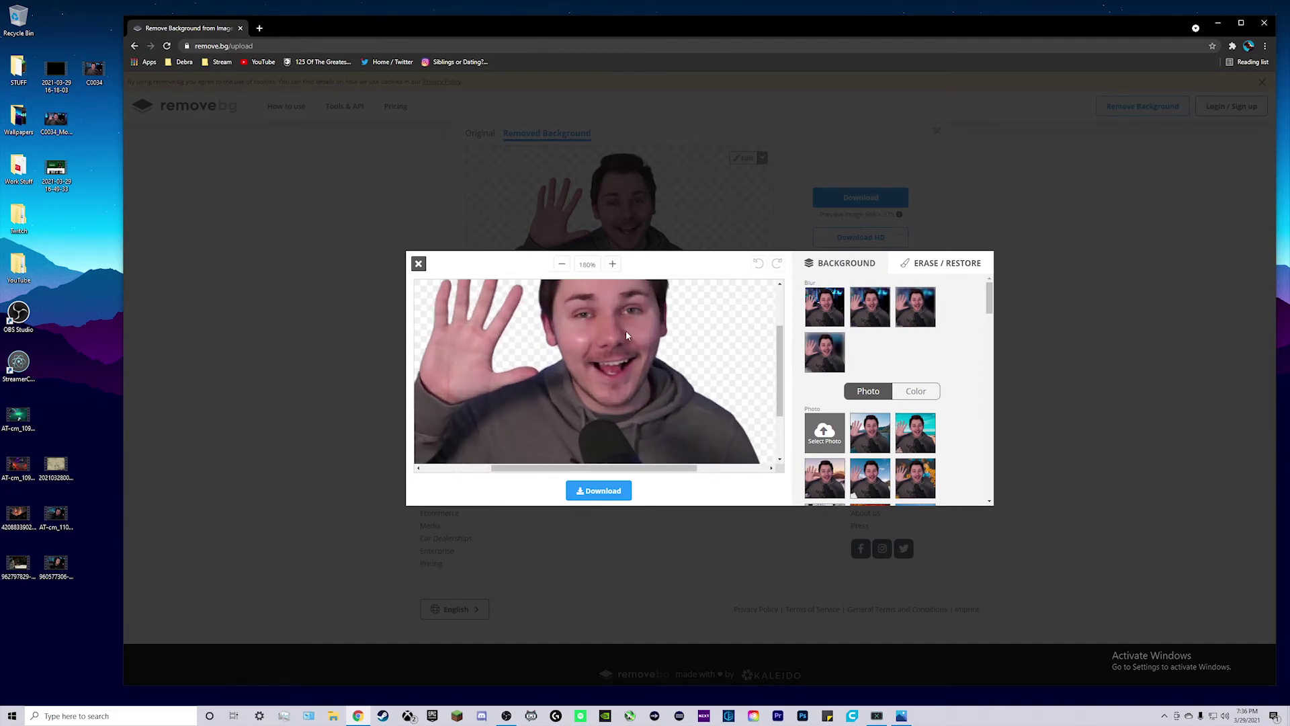
left_click_drag(780, 361, 776, 426)
scroll(776, 426, "up", 2)
scroll(776, 430, "left", 2)
scroll(775, 444, "down", 2)
scroll(775, 445, "up", 2)
scroll(775, 445, "left", 2)
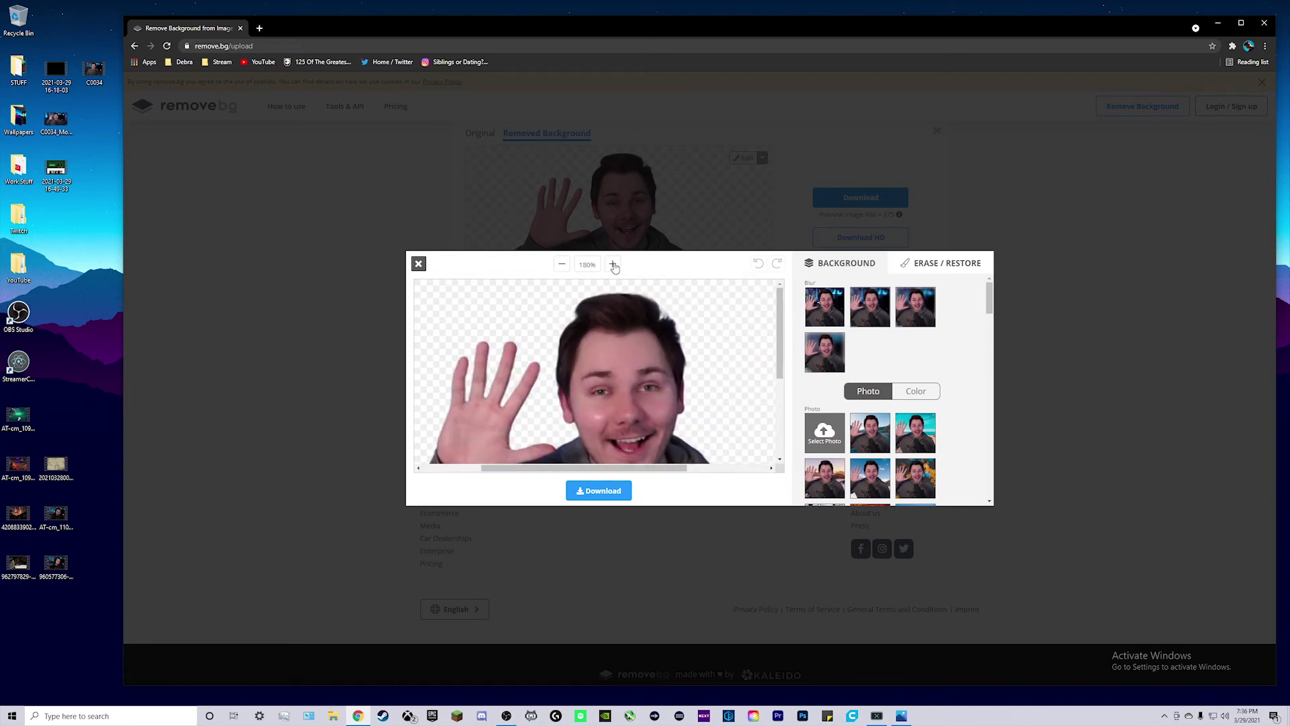
Erase the leftover background beside the hair with the smallest Erase brush and check the rest of the cutout.
left_click(612, 264)
left_click(613, 264)
left_click(613, 264)
left_click(613, 264)
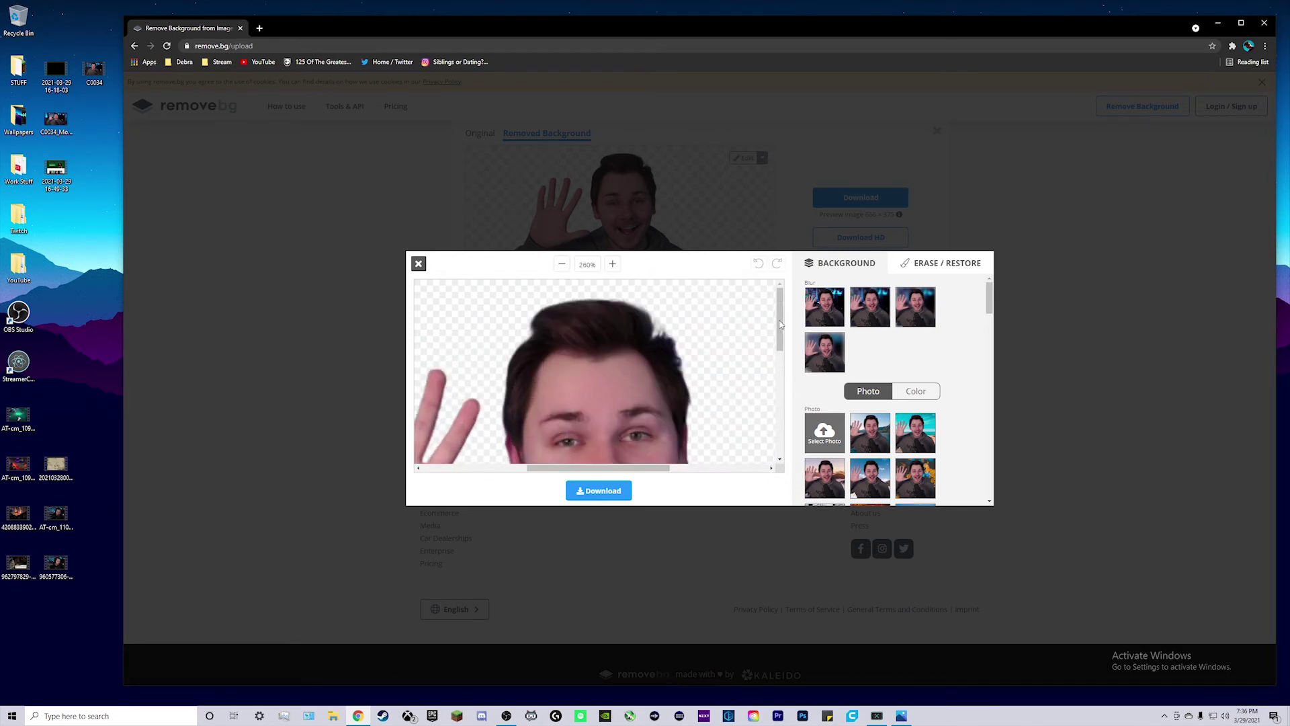
left_click(948, 266)
left_click_drag(865, 322, 824, 326)
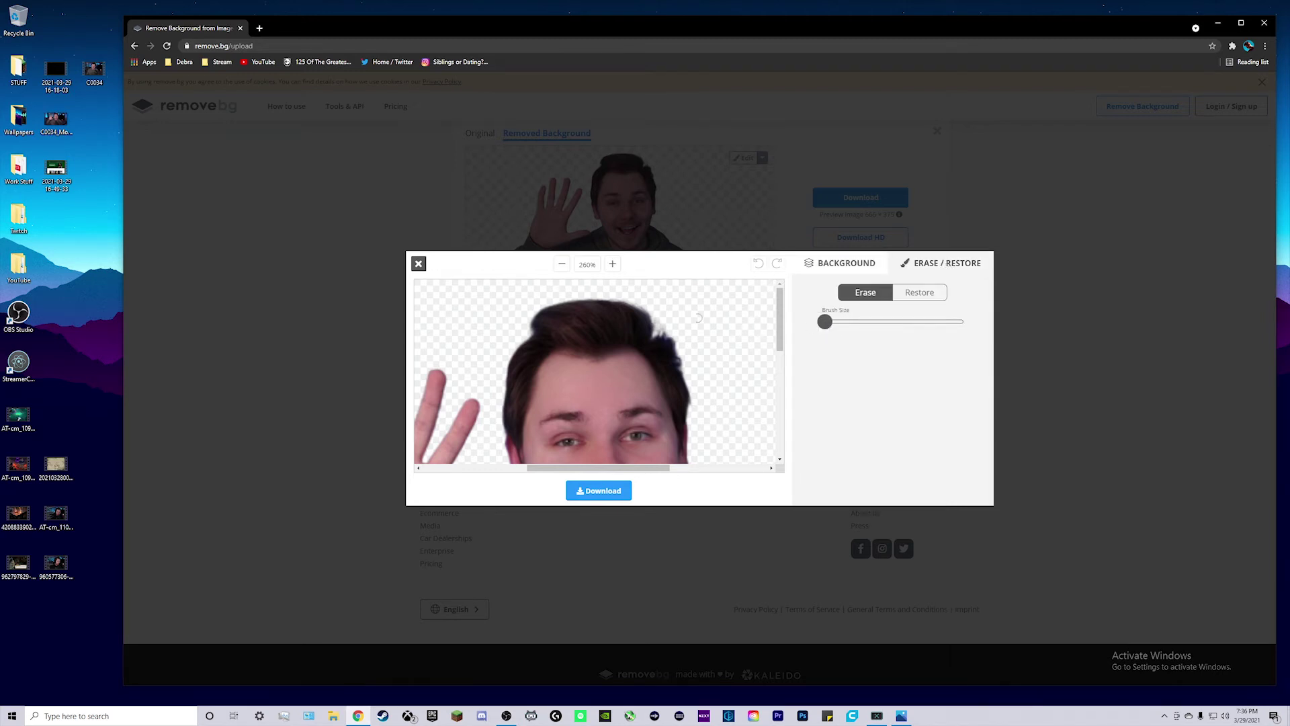
left_click_drag(655, 333, 677, 317)
left_click_drag(780, 316, 779, 376)
scroll(739, 366, "up", 5)
left_click(562, 263)
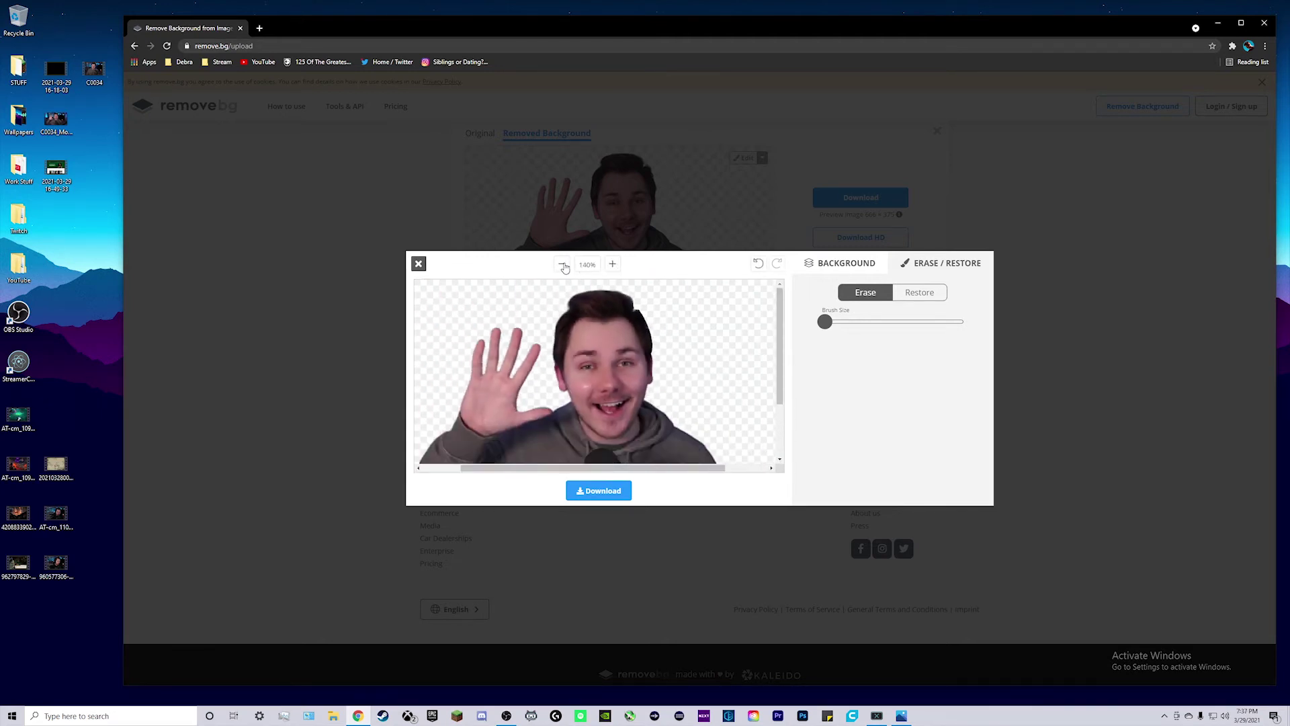
left_click(561, 263)
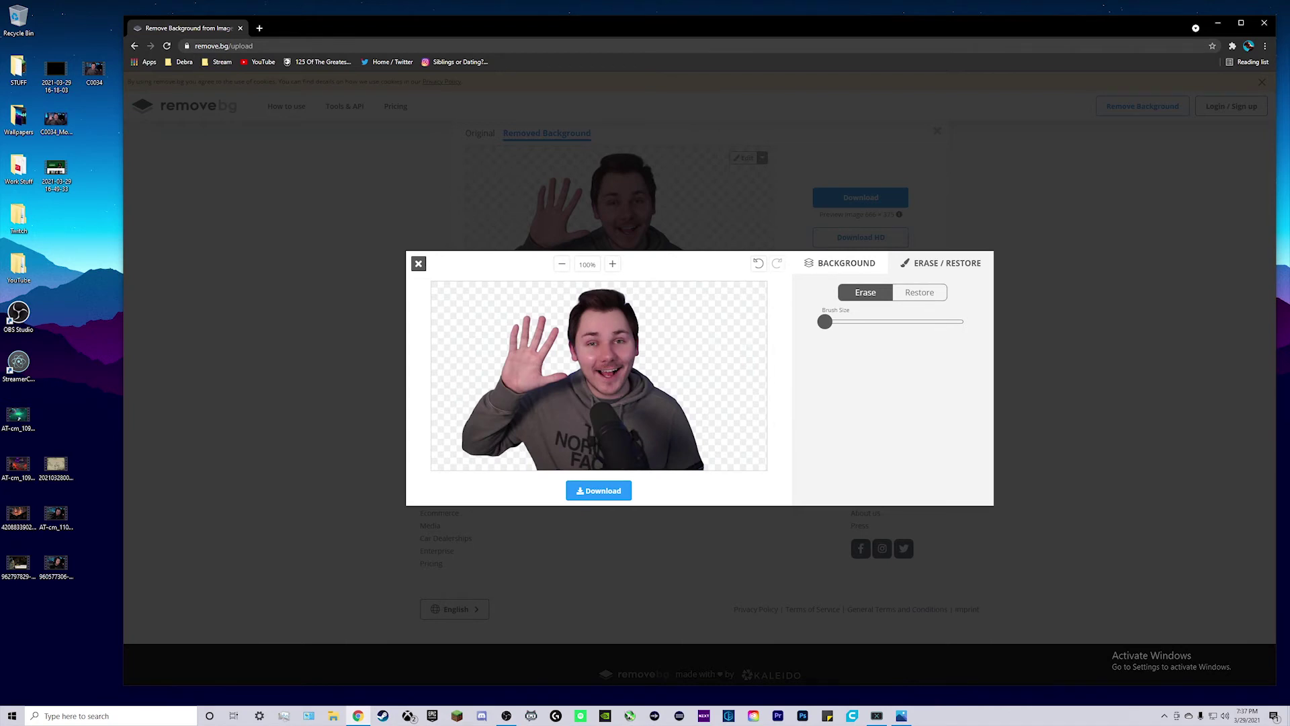
Download the edited cutout image and open the downloaded PNG from the desktop.
left_click(600, 490)
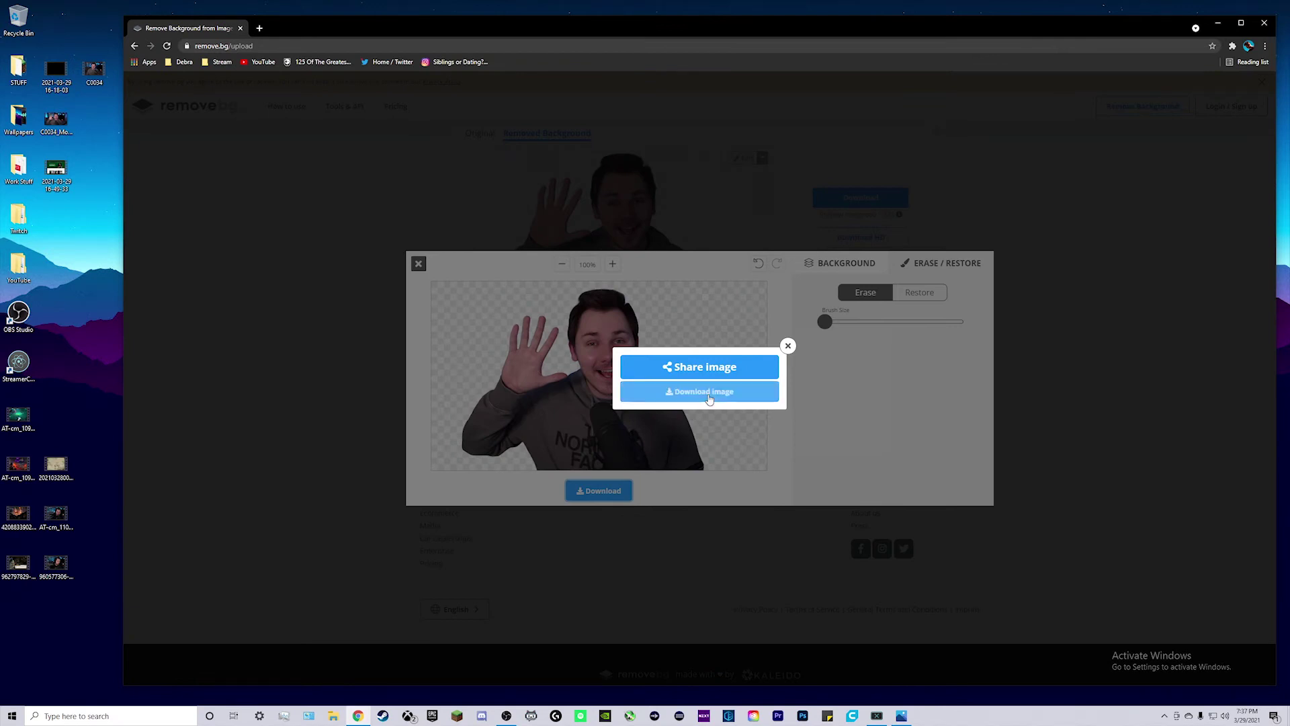
left_click(709, 396)
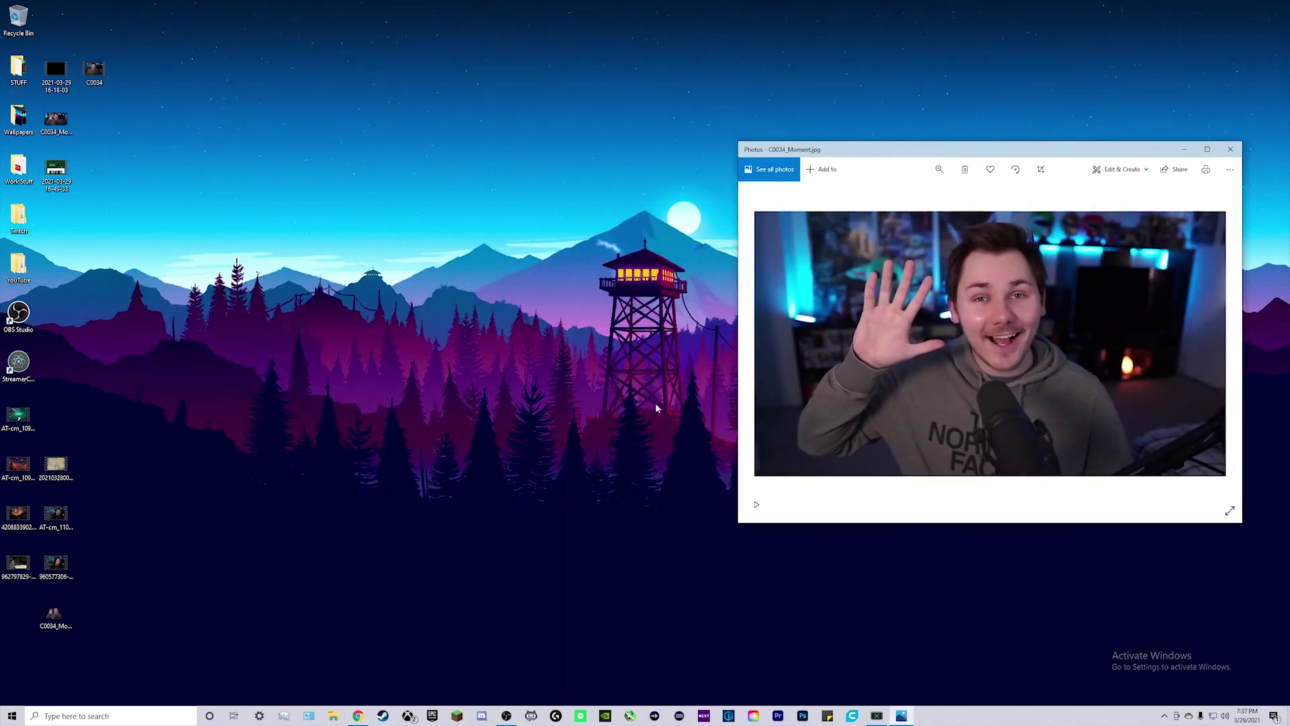
double_click(55, 614)
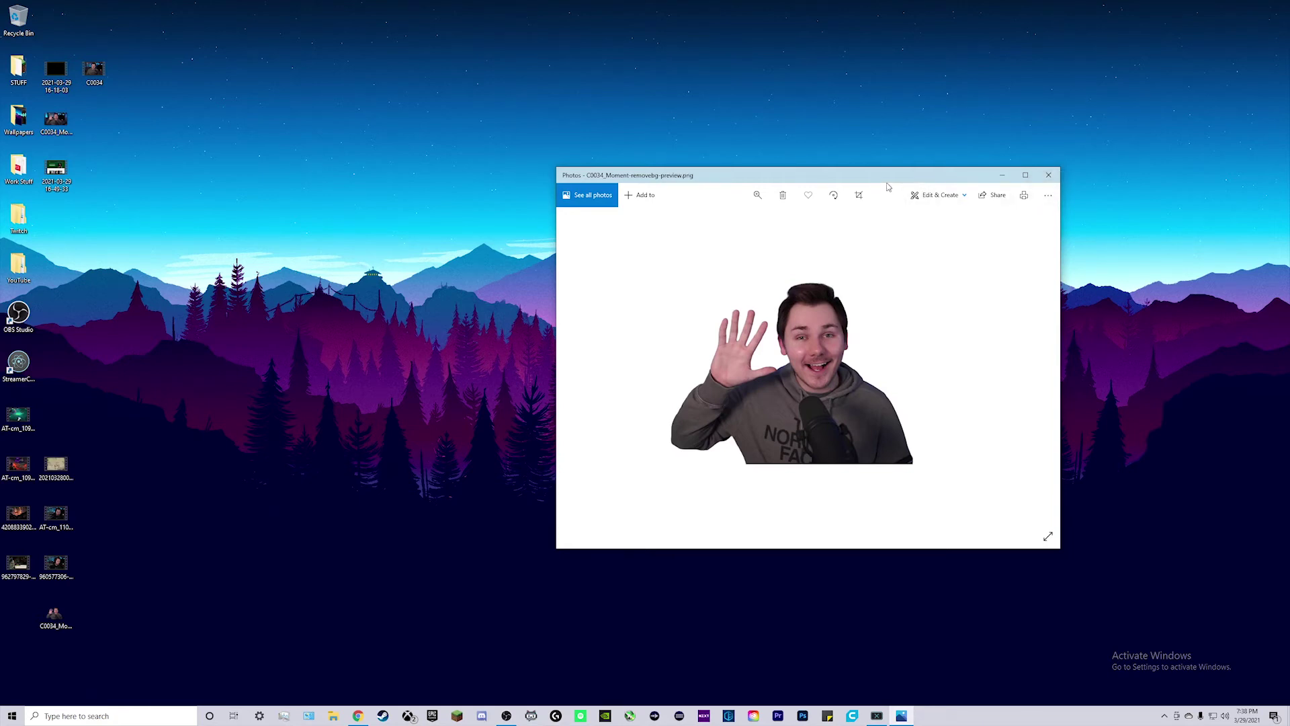
Start resizing the cutout with custom dimensions and set the width to 112.
left_click(1049, 196)
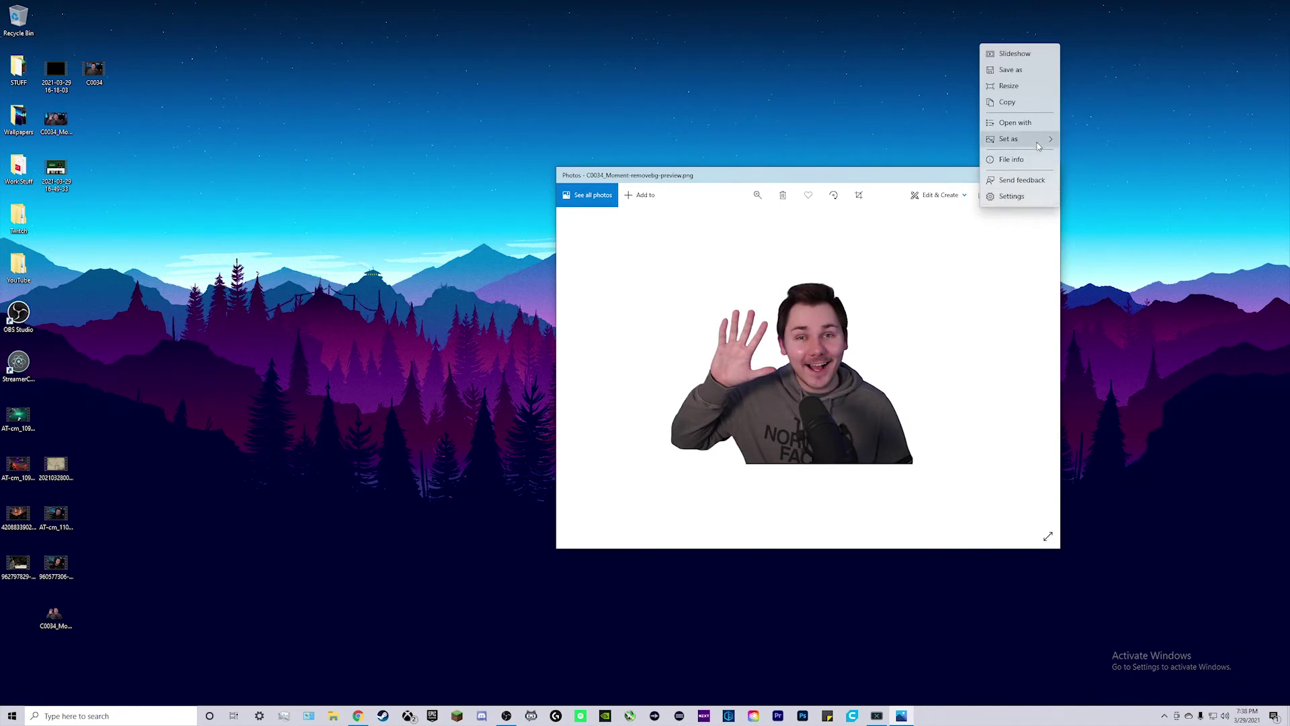
left_click(1026, 84)
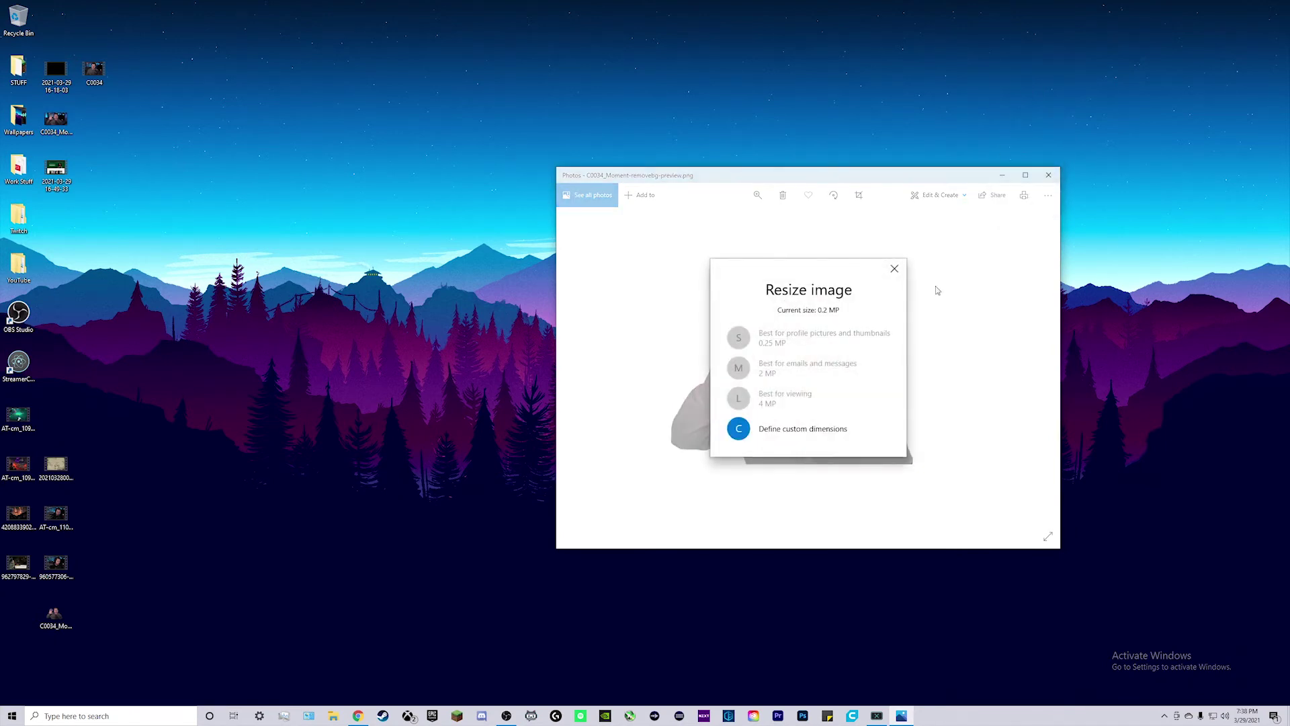
left_click(807, 433)
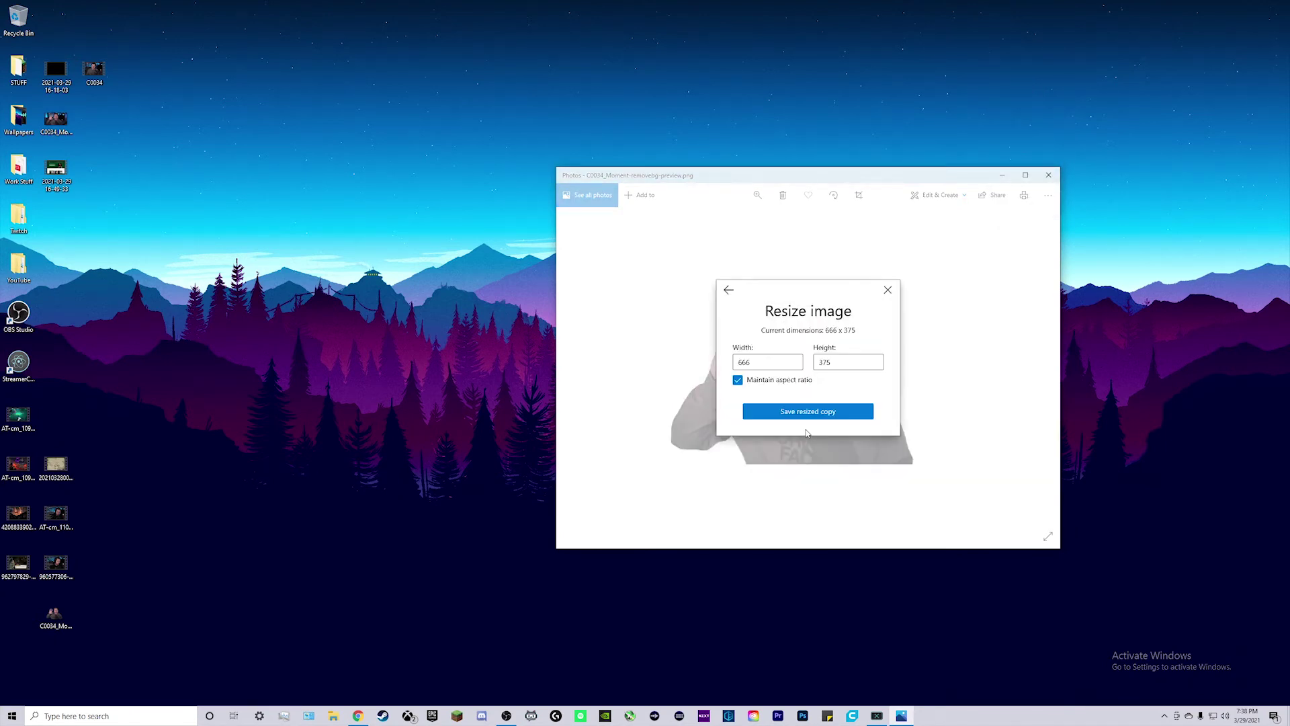
left_click(780, 362)
key("BackSpace")
key("BackSpace")
key("BackSpace")
type("112")
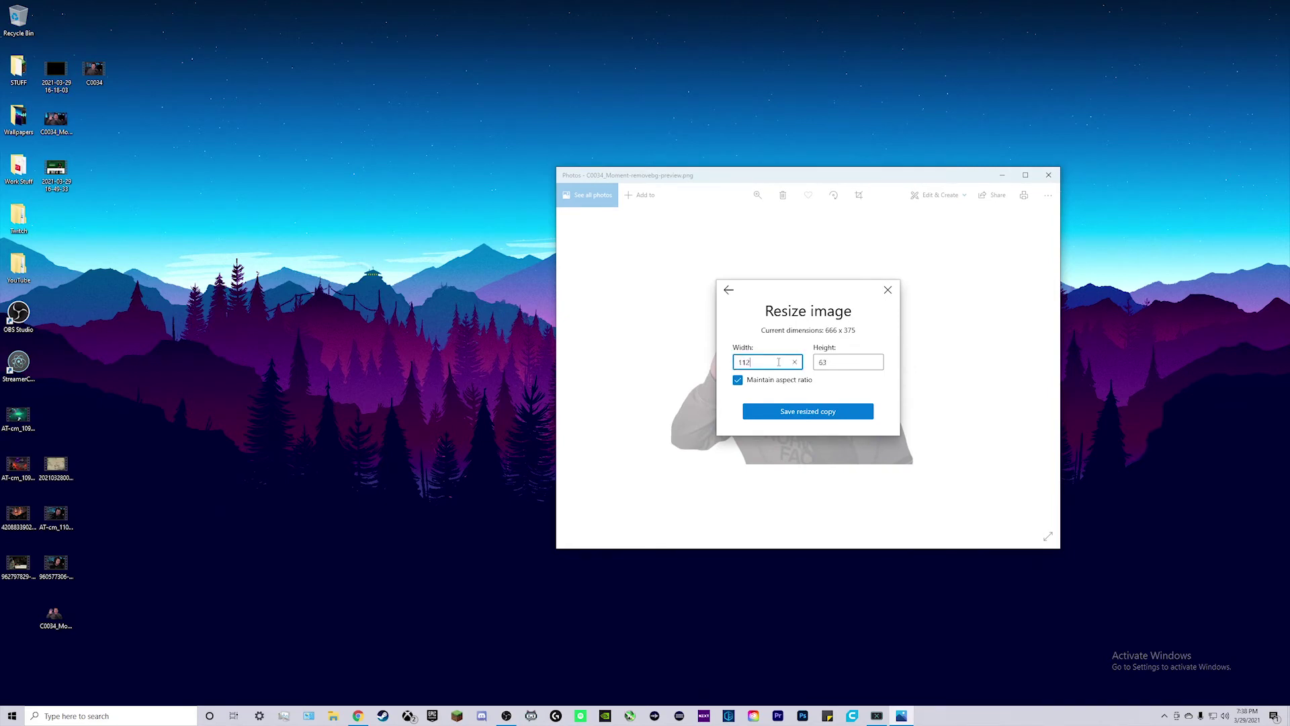
Unlock the aspect ratio, set the height to 112, save the resized copy as C0034_Moment-removebg-preview2.png and close it.
left_click(738, 380)
double_click(848, 362)
type("112")
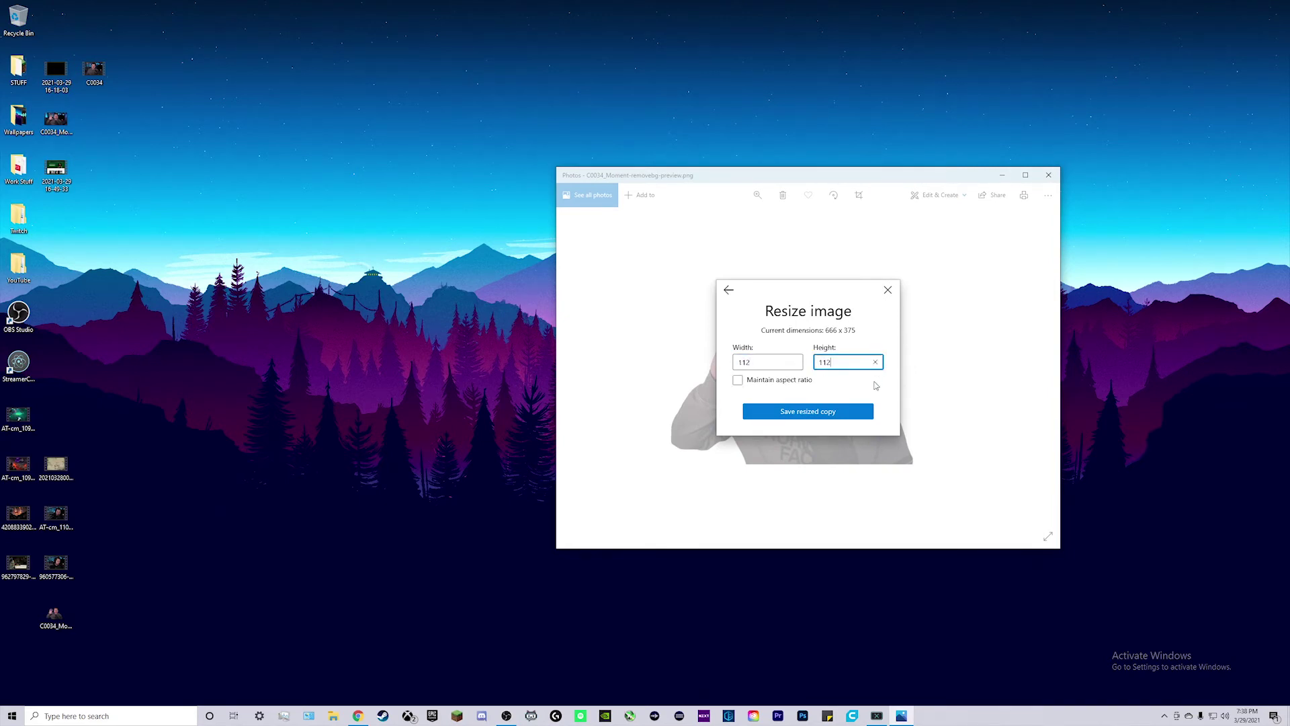
left_click(834, 411)
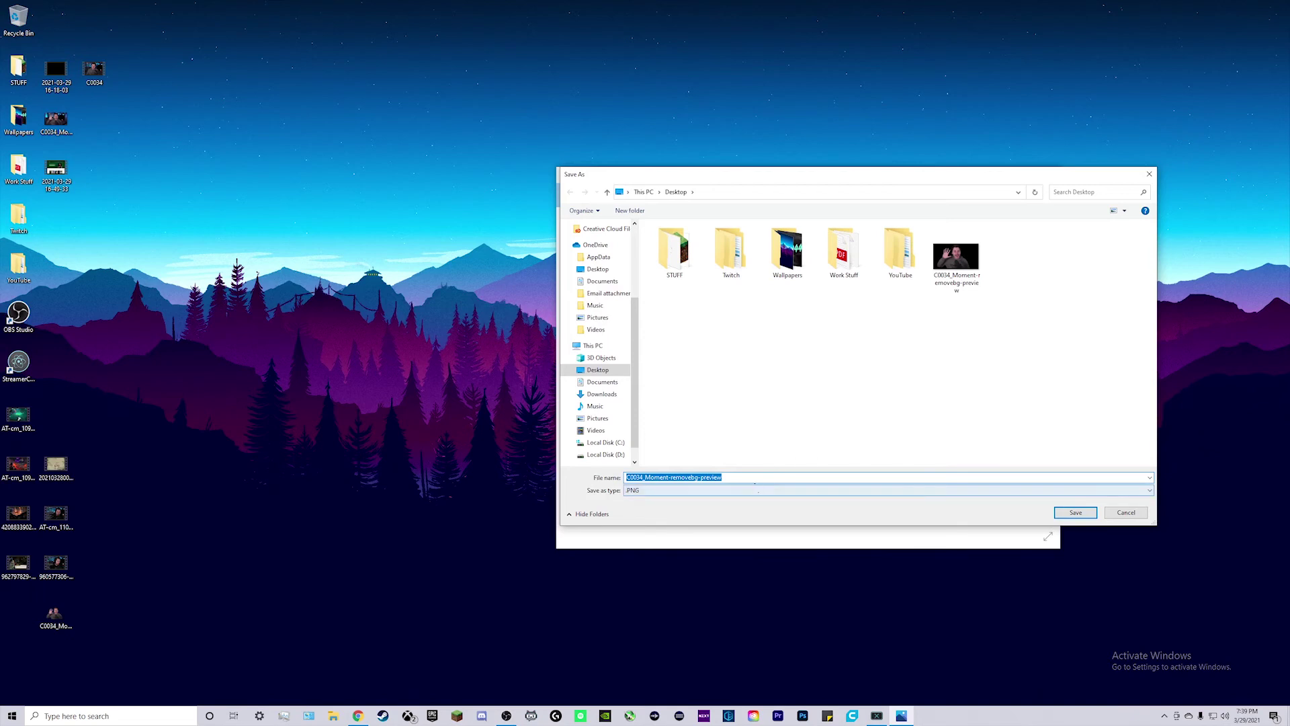
key("Return")
mouse_move(1013, 155)
left_mouse_down()
mouse_move(980, 153)
mouse_move(1001, 156)
left_mouse_up()
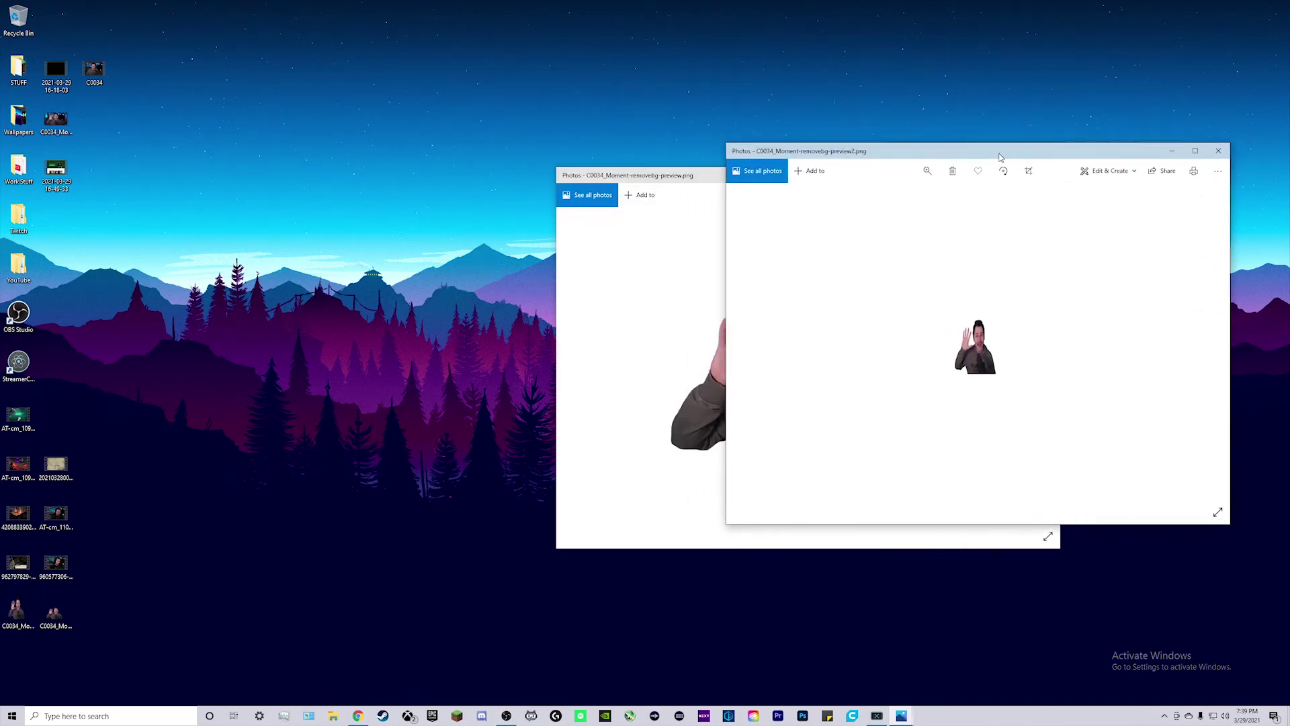
left_click(1225, 152)
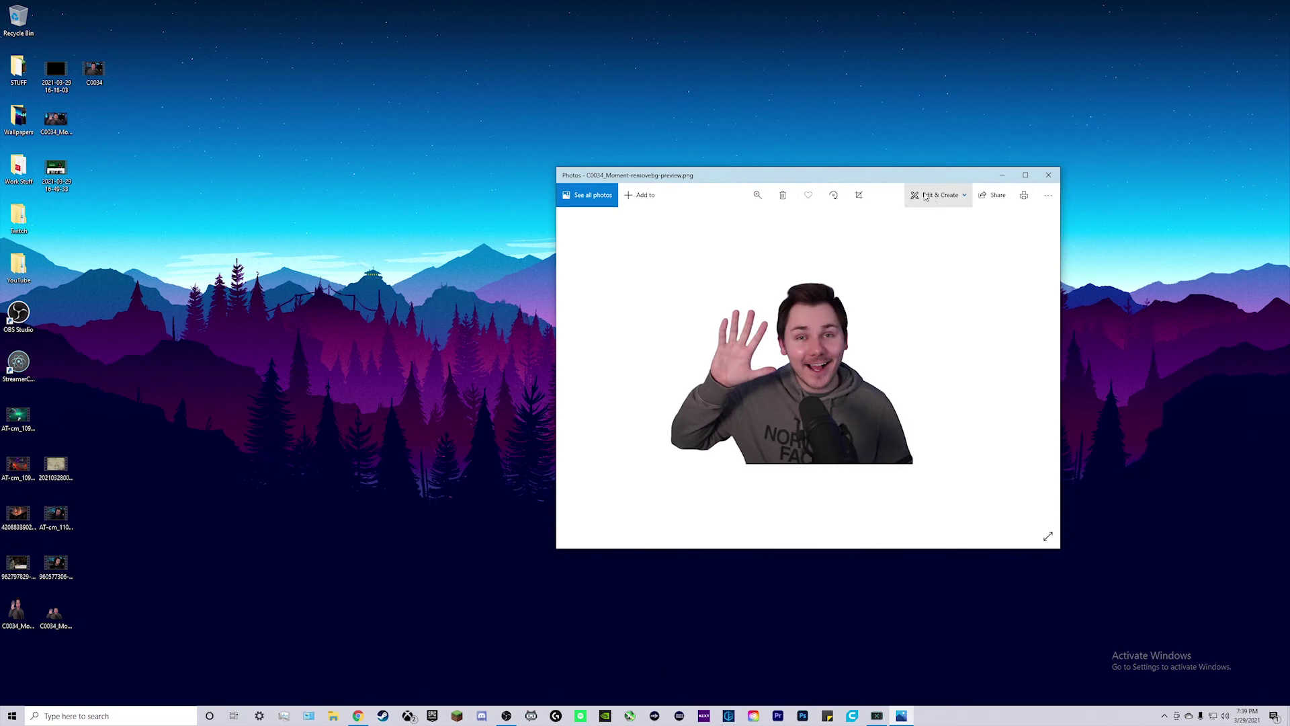
Crop the original cutout tightly around the head, shoulders and waving hand, and save it as C0034_Moment-removebg-preview55.png.
left_click_drag(883, 182, 898, 180)
left_click(874, 193)
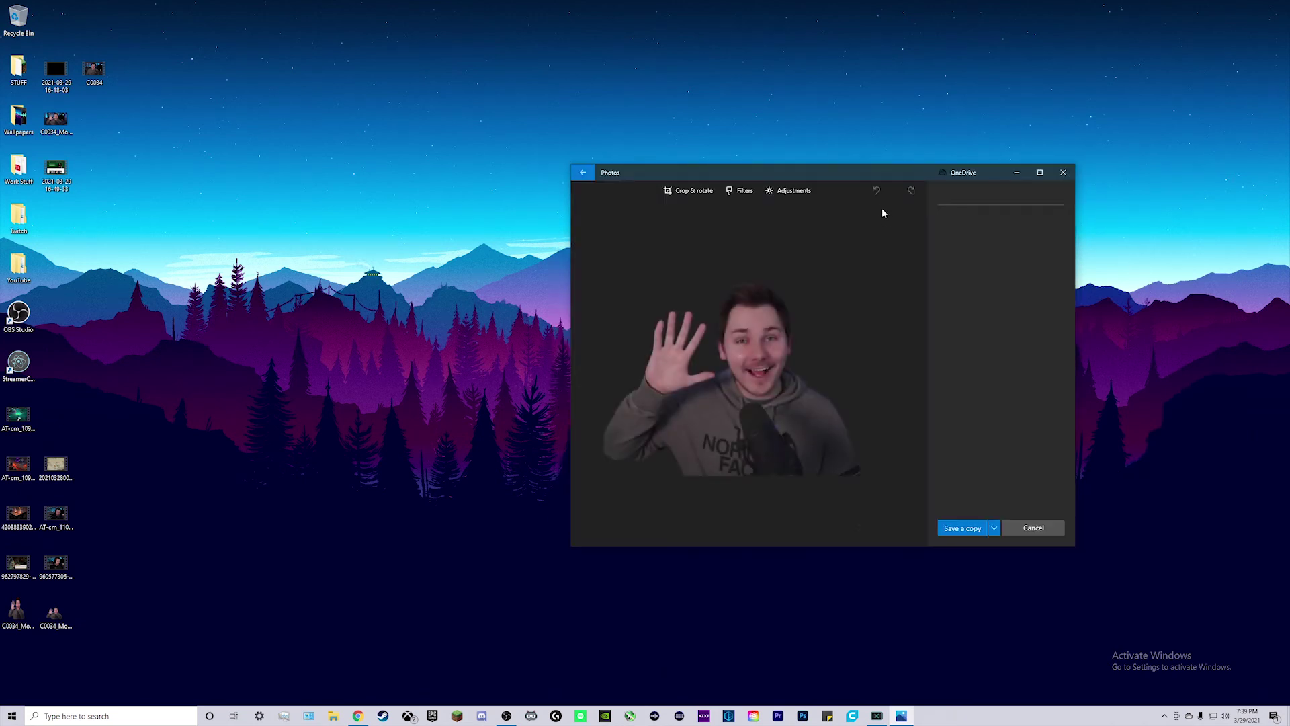
left_click_drag(909, 465, 869, 441)
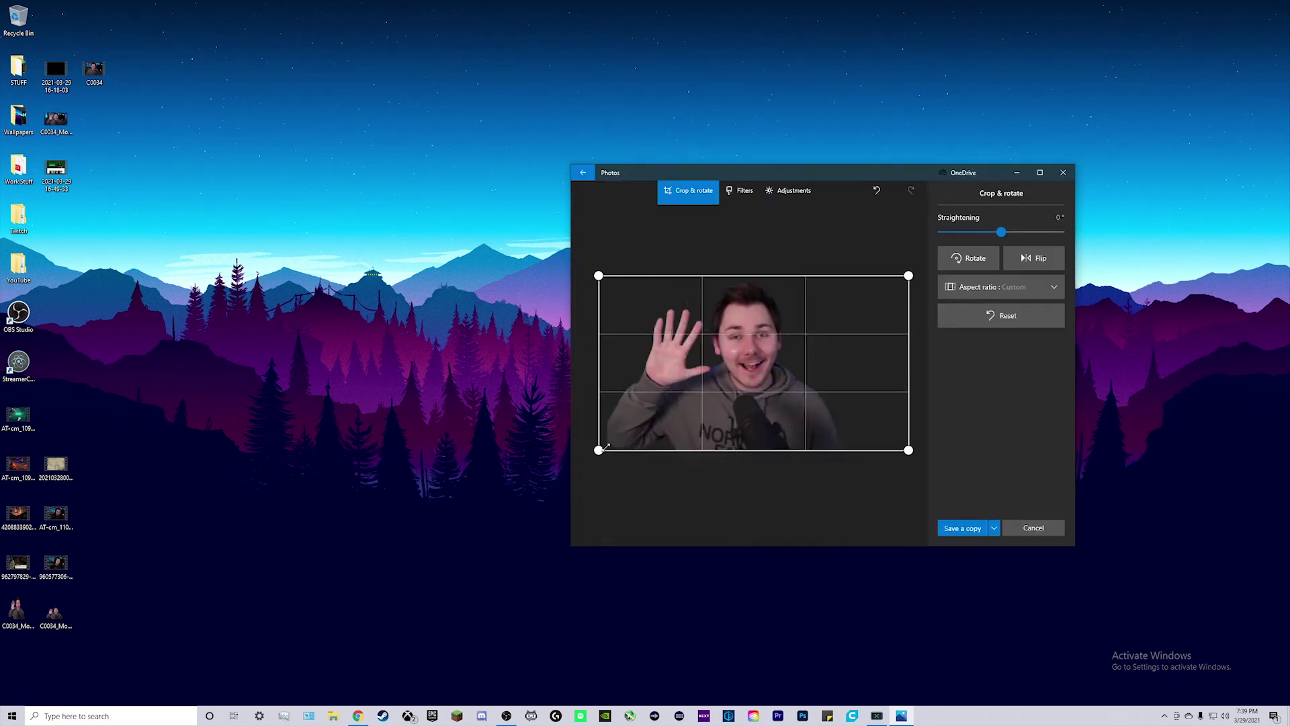
left_click_drag(590, 455, 663, 450)
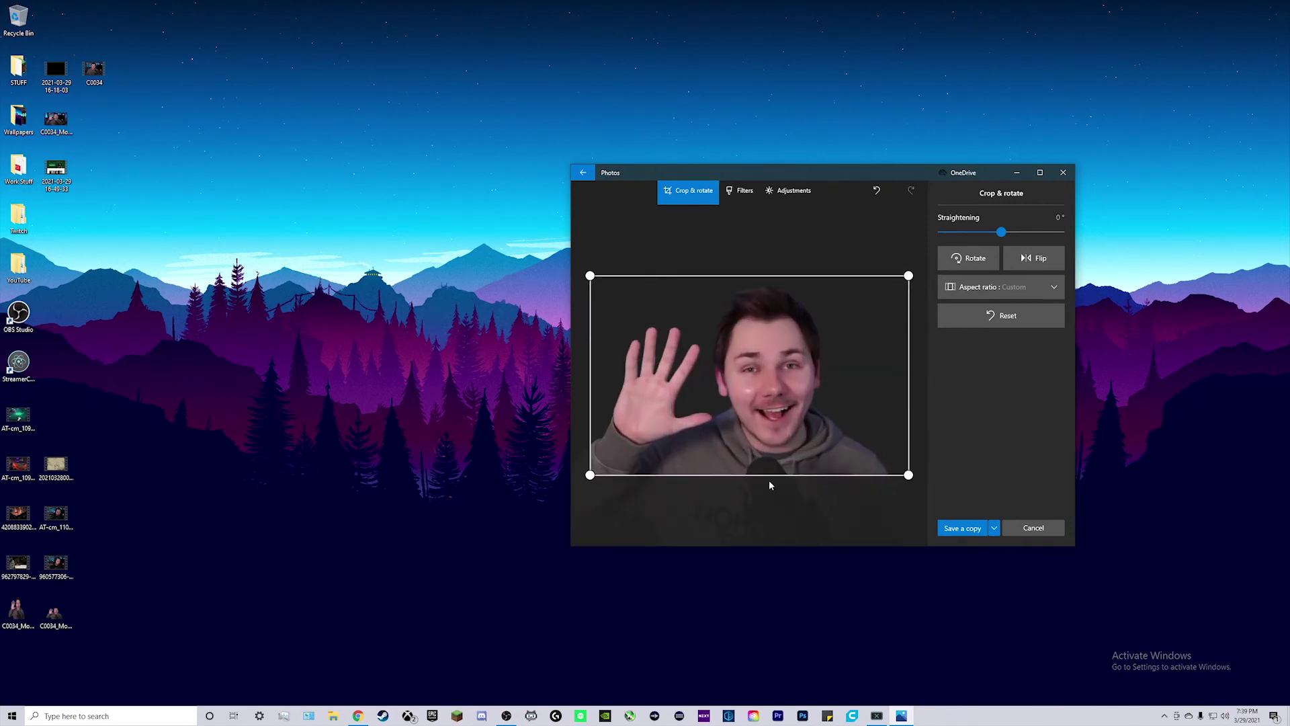
key("ctrl+s")
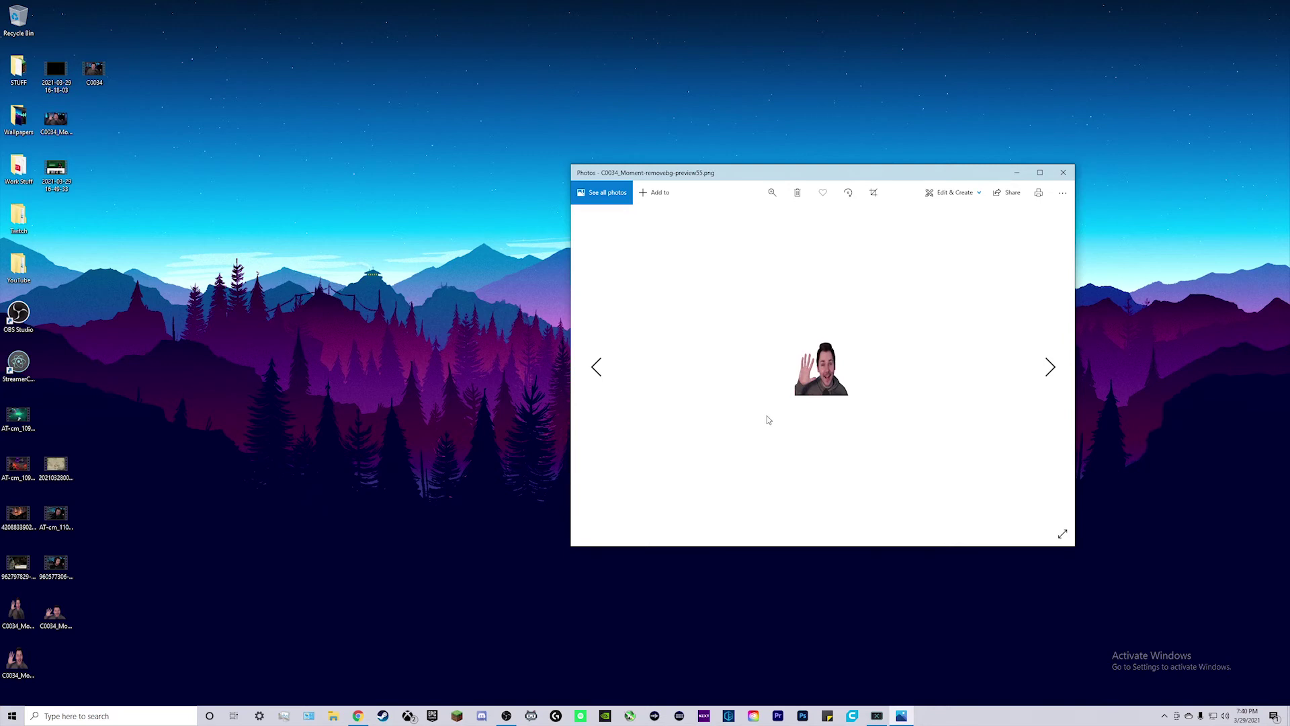
Compare the uncropped 112 × 112 copy with the cropped version, and close both images.
left_click(15, 613)
double_click(15, 613)
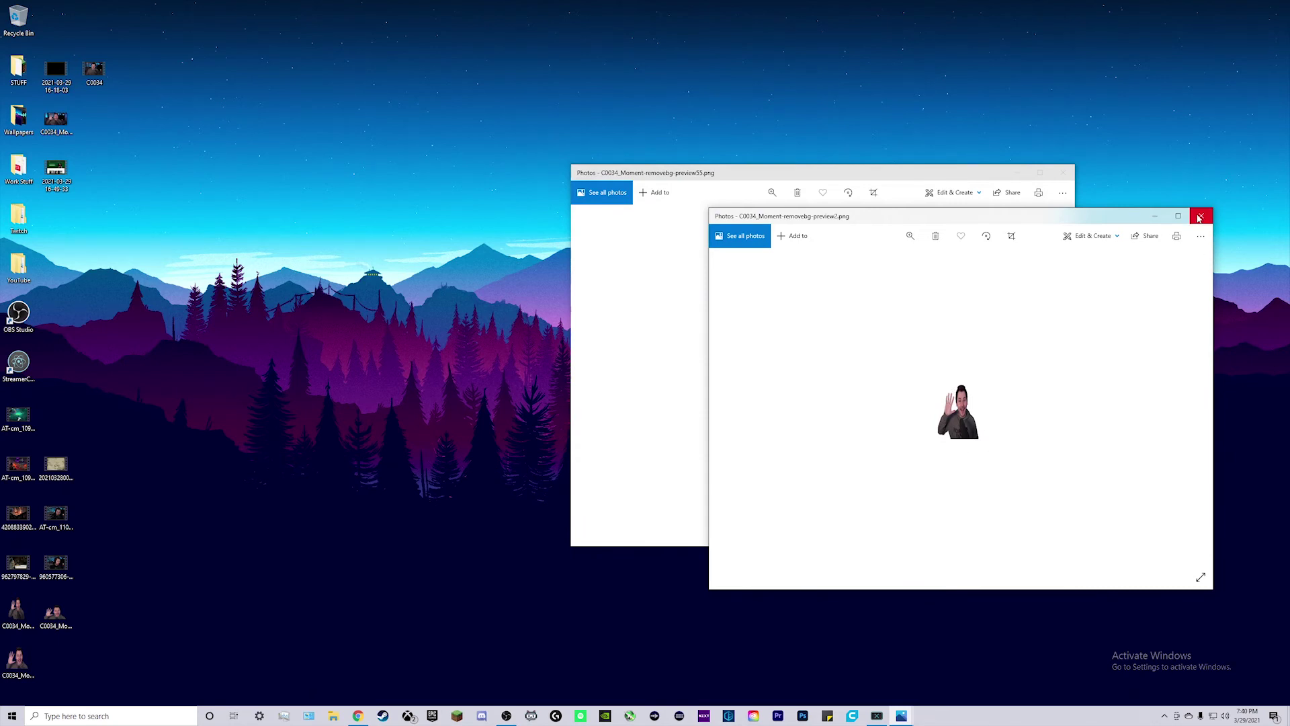
left_click(1200, 217)
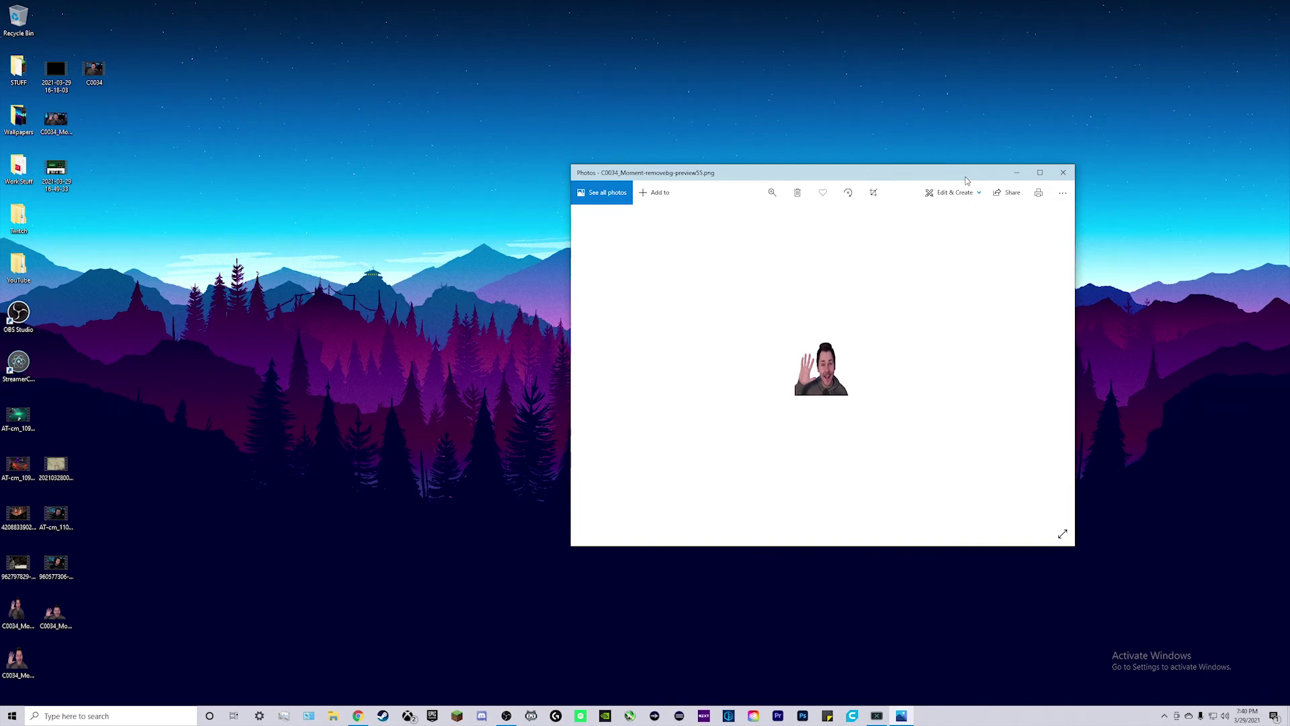
left_click(1063, 172)
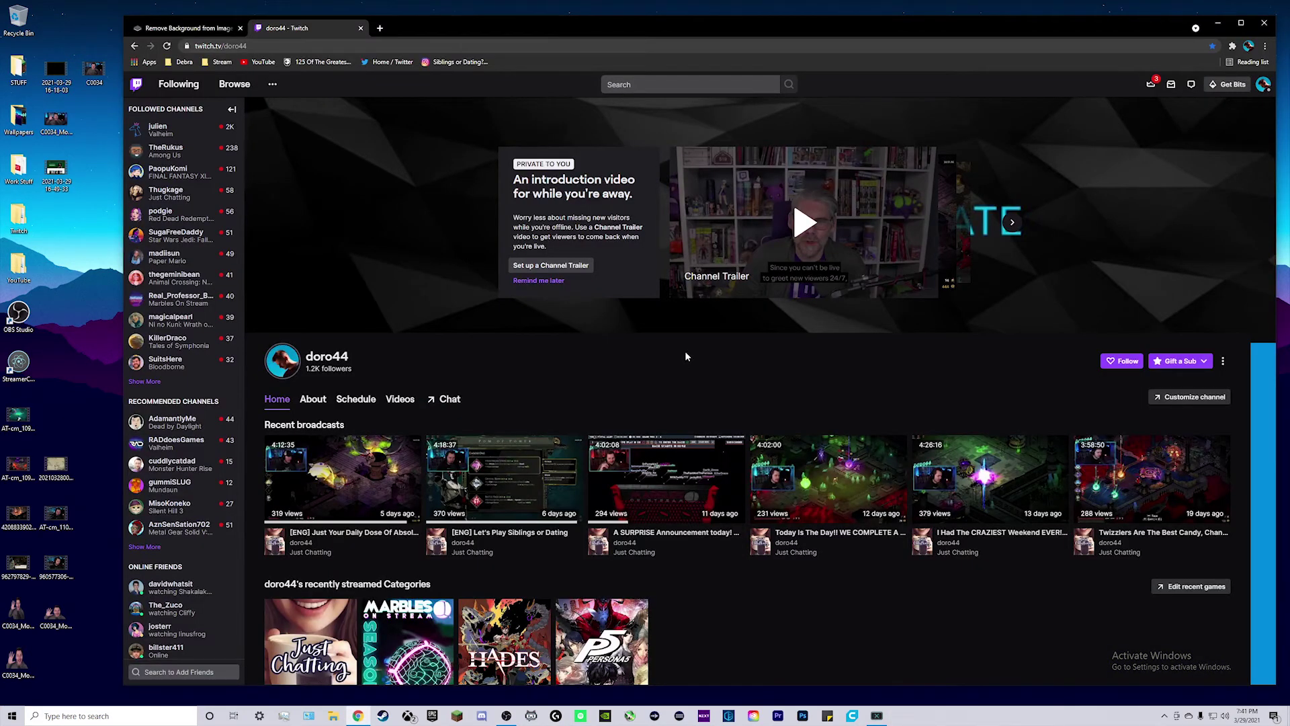
On Twitch, go to the Creator Dashboard's Affiliate settings and open the new Emotes page.
left_click(1264, 85)
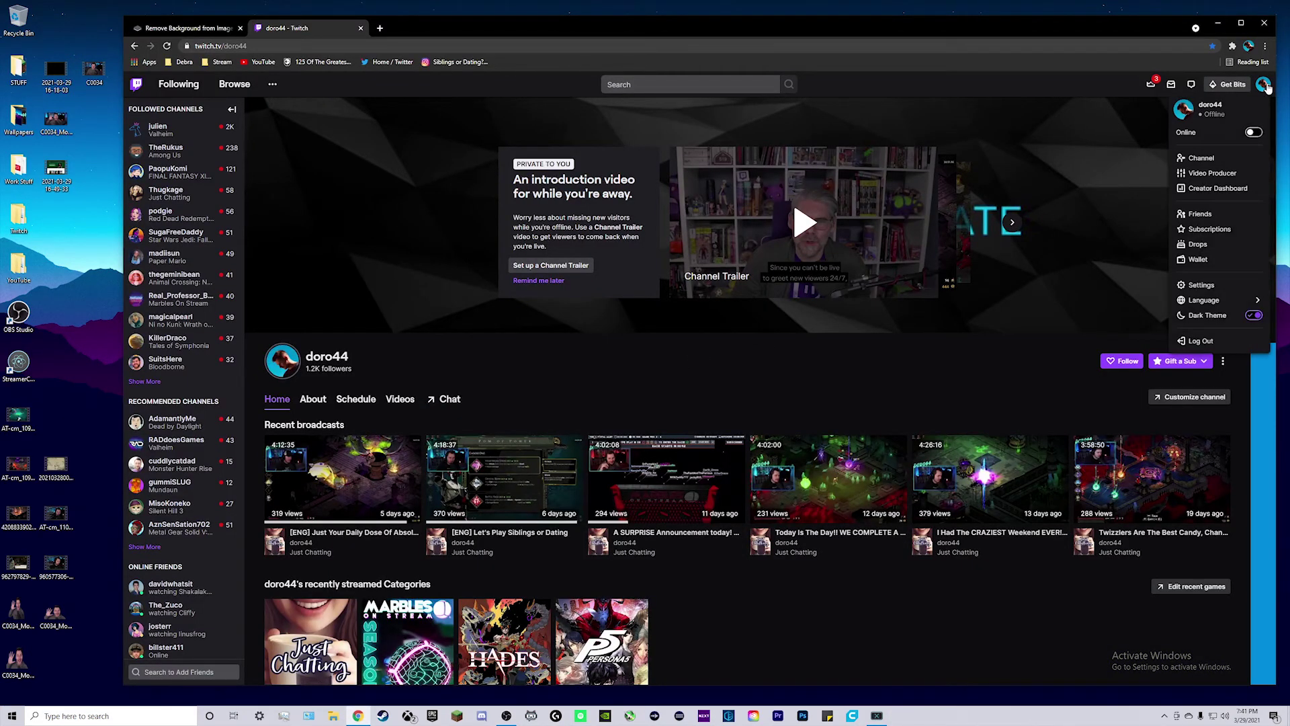
left_click(1225, 187)
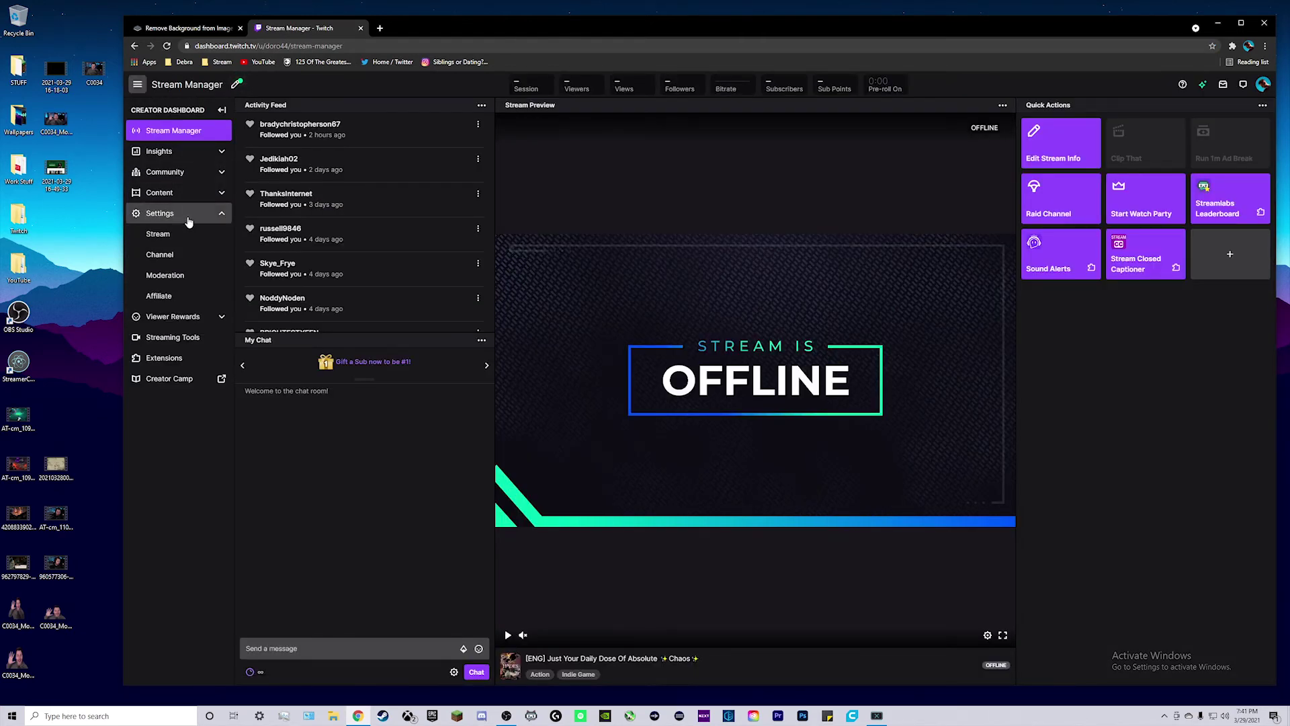
left_click(178, 295)
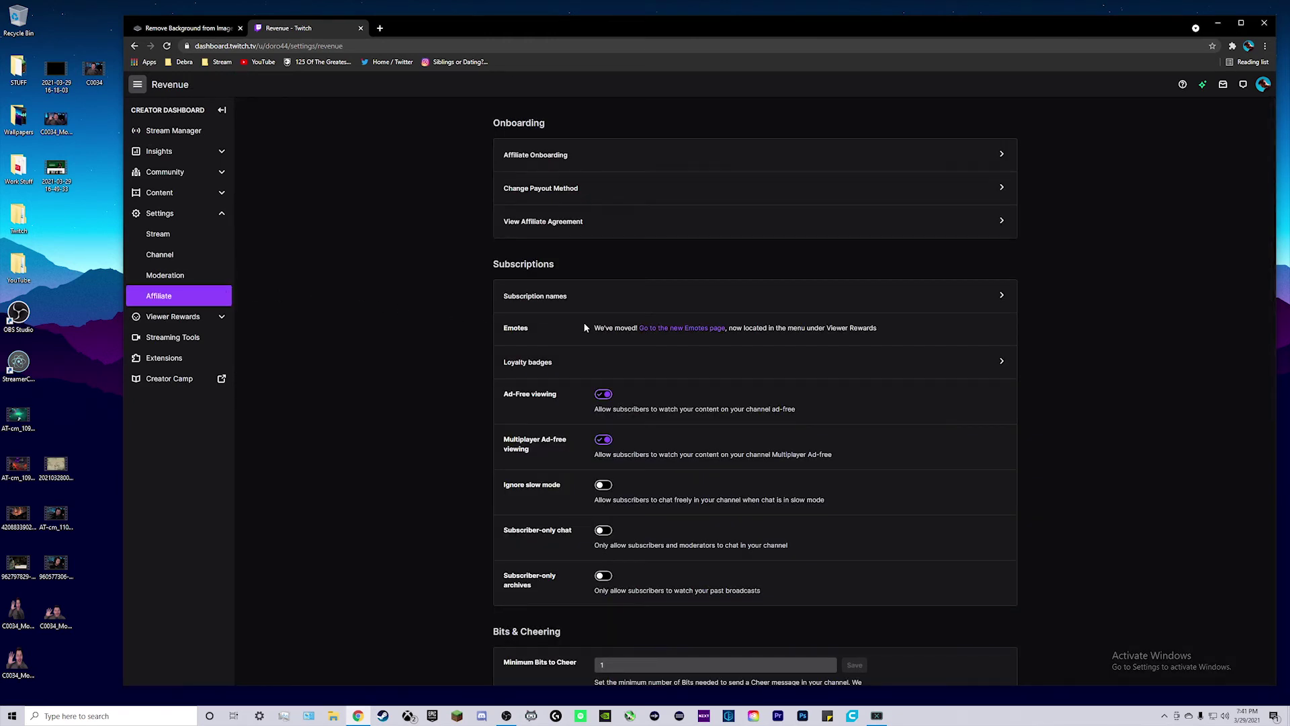
left_click(692, 330)
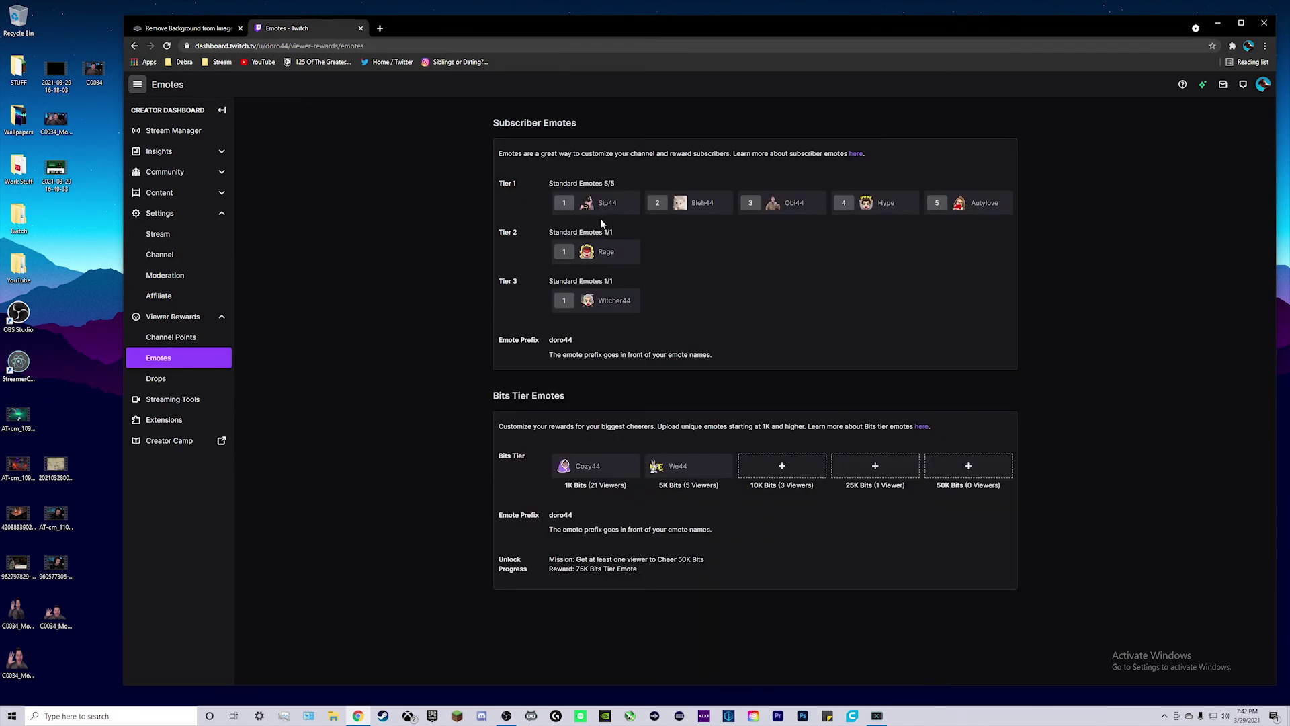
Add an emote to the 10K Bits tier using the cropped image from the desktop and name it hello.
left_click(786, 467)
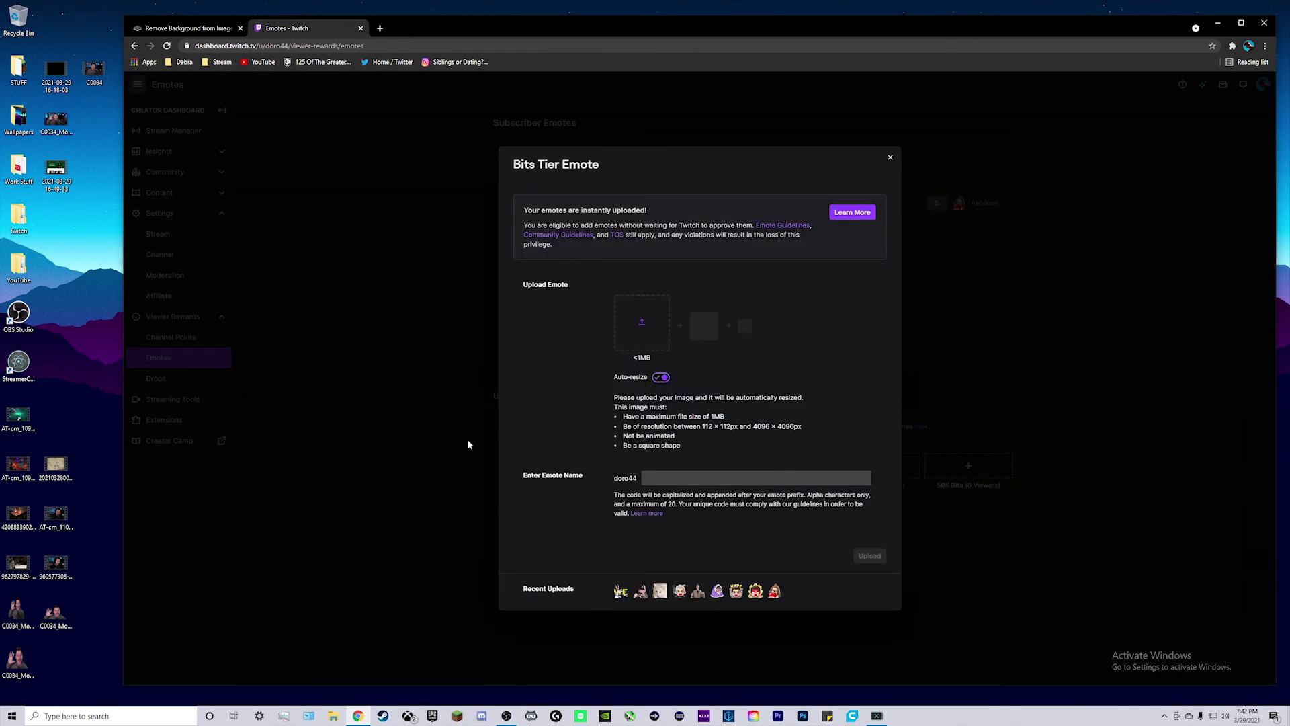
left_click_drag(17, 662, 642, 326)
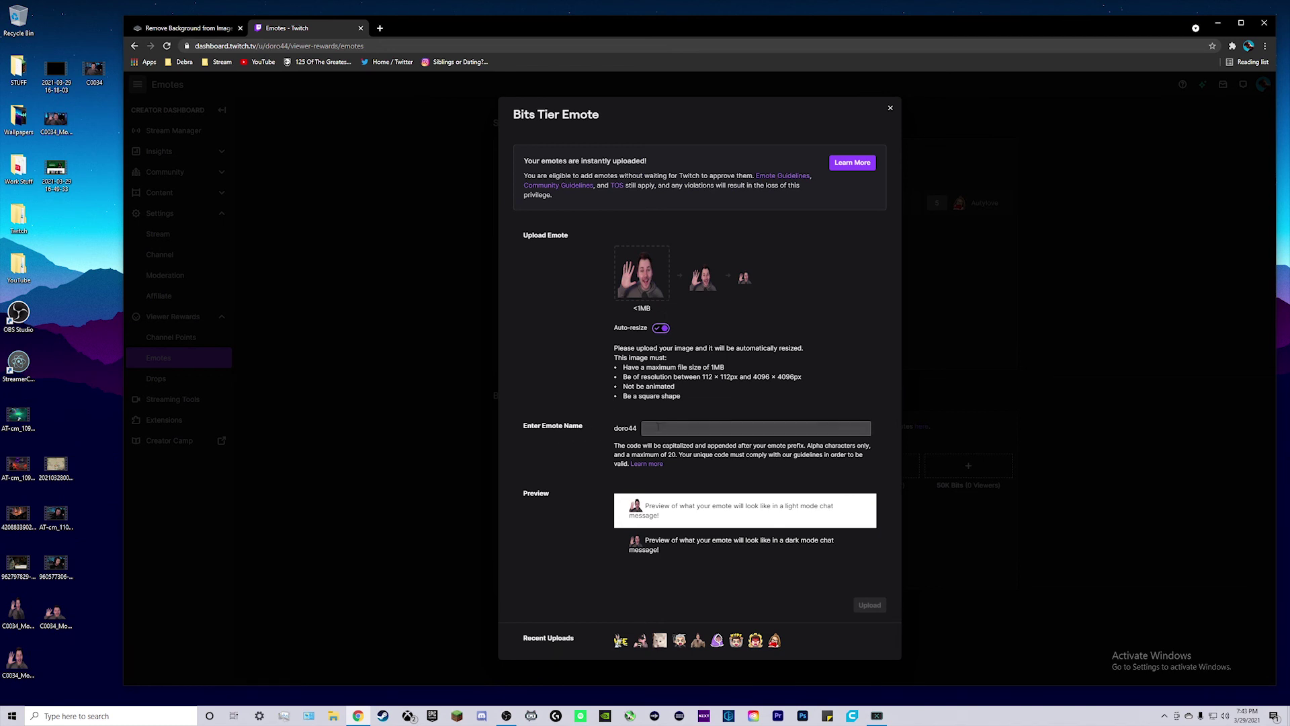
left_click(559, 432)
type("he")
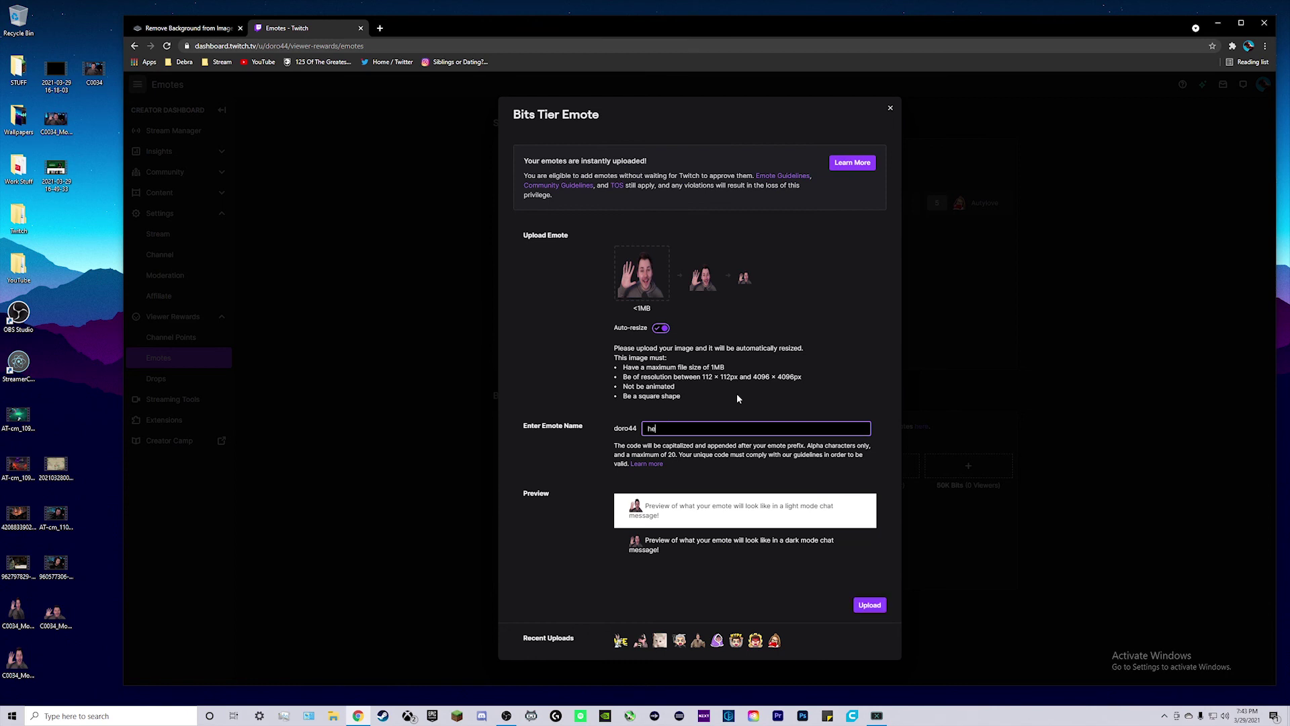
type("llo")
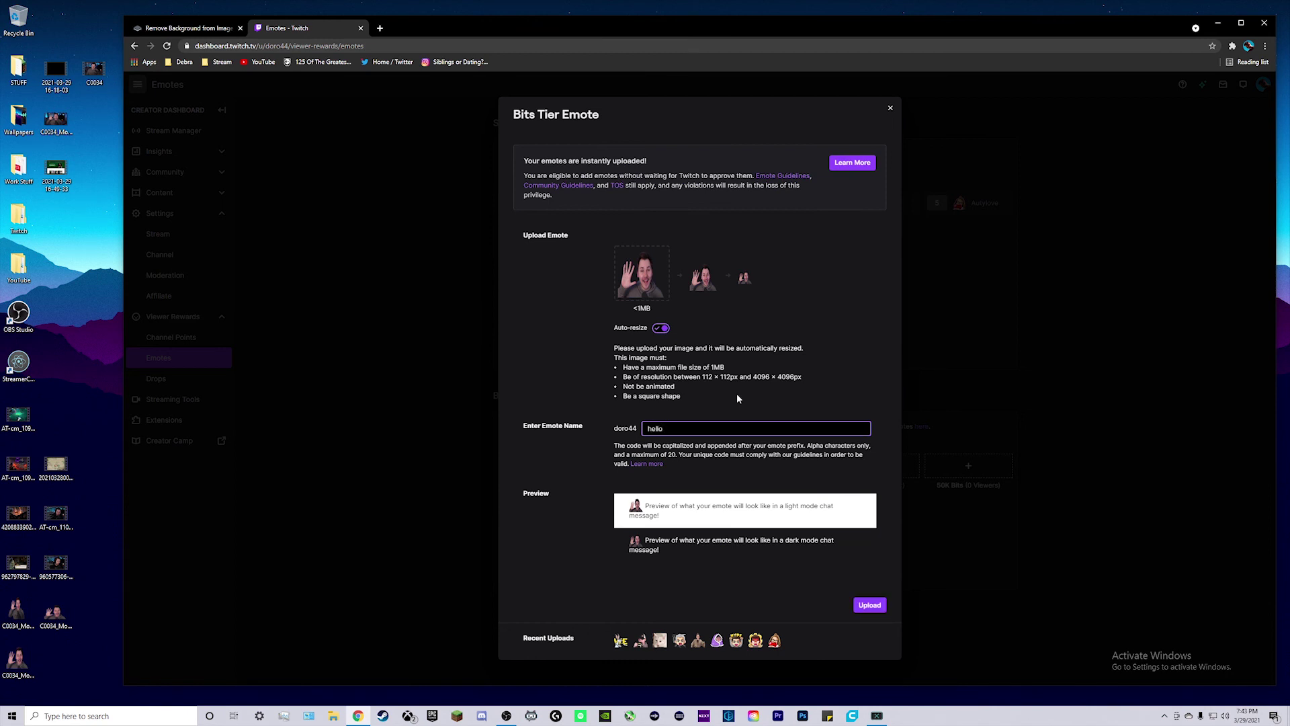